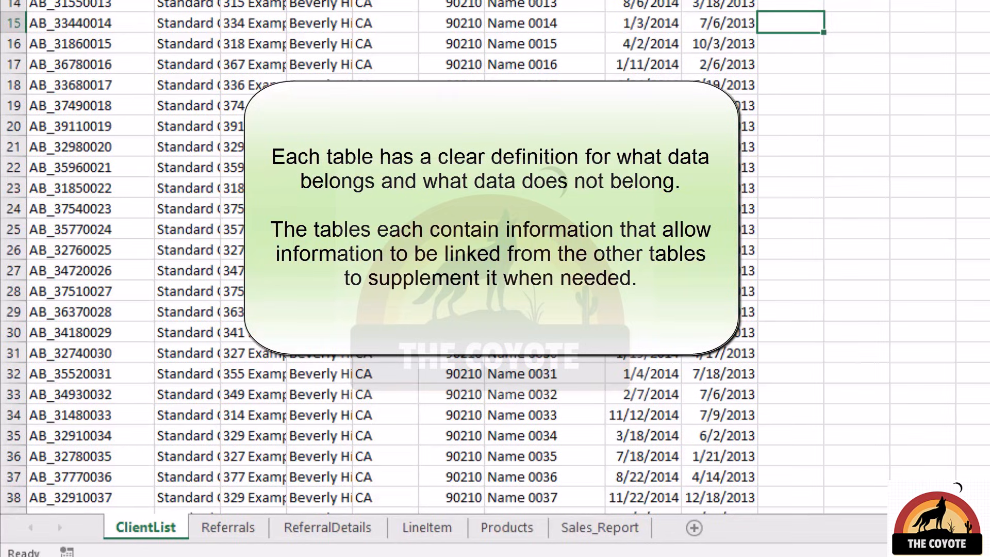
Examine the Referrer, New Contact and Referral Code entries on the Referrals sheet
click(228, 527)
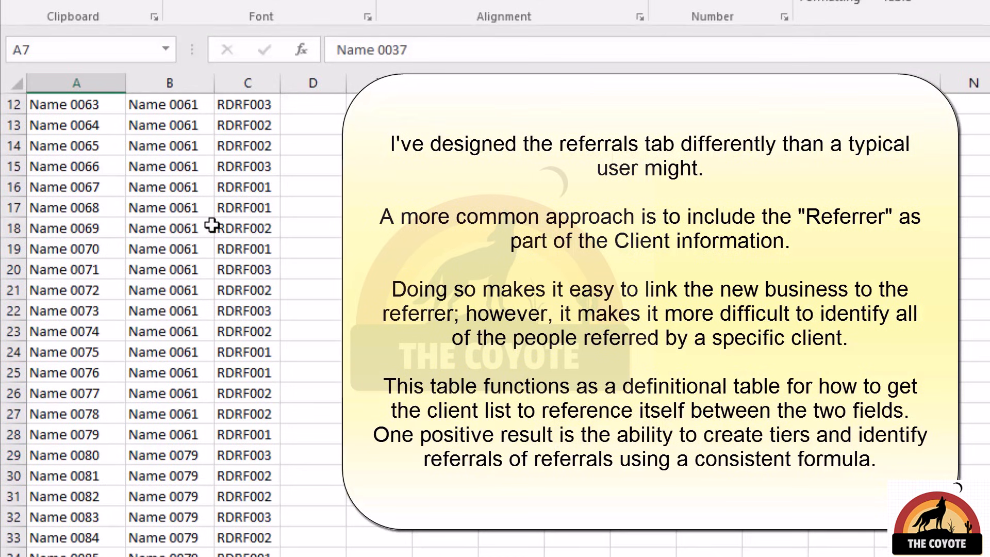
scroll(194, 216, up, 4)
drag(139, 125, 195, 290)
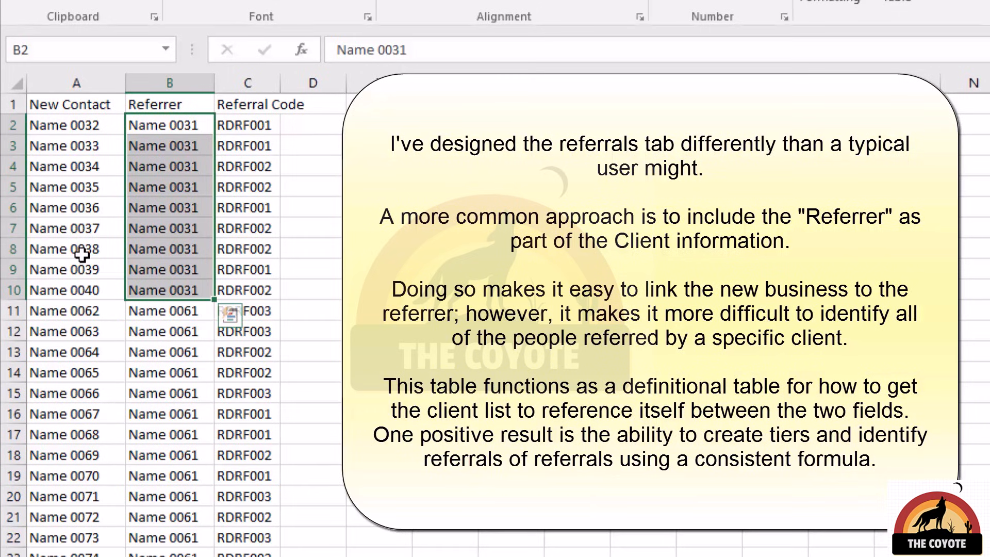
click(194, 129)
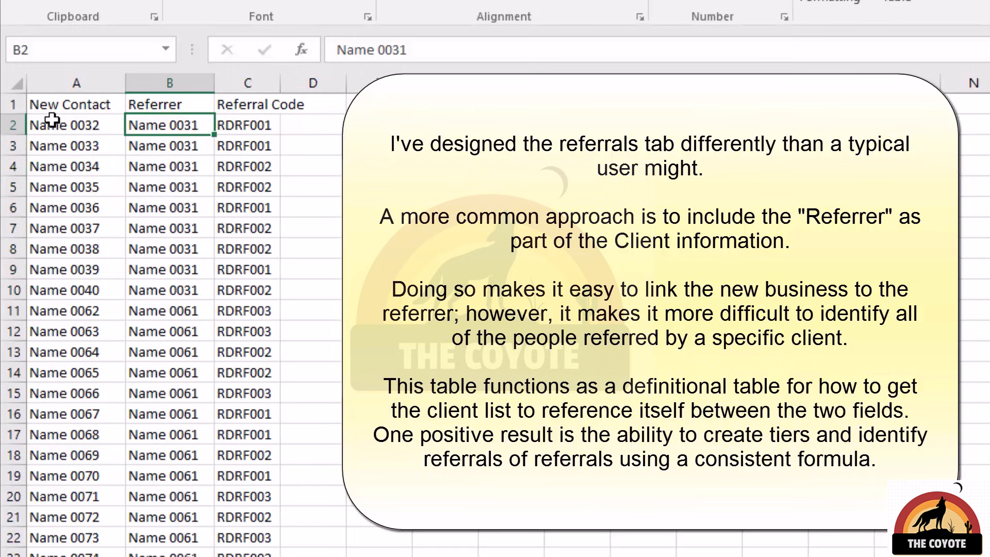
drag(57, 122, 60, 286)
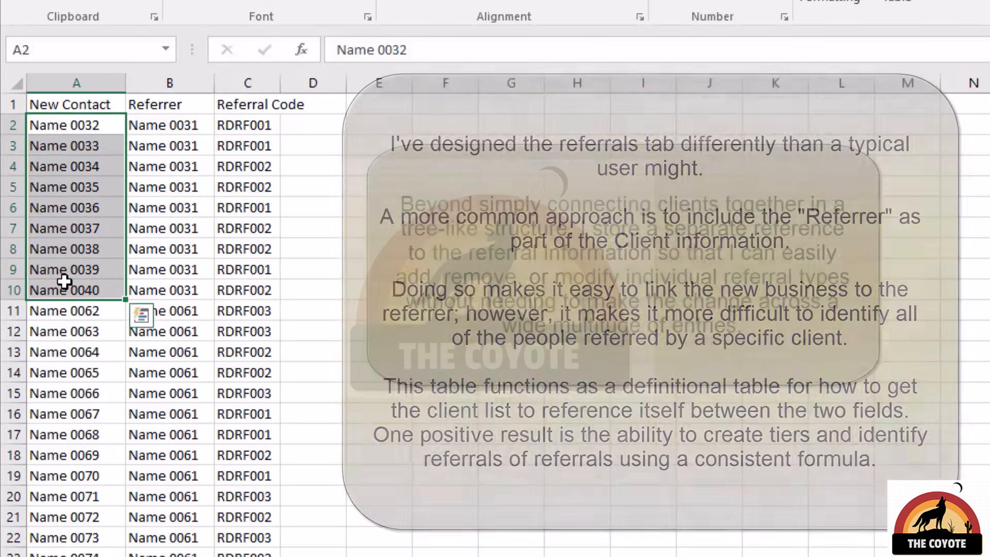
drag(258, 126, 247, 286)
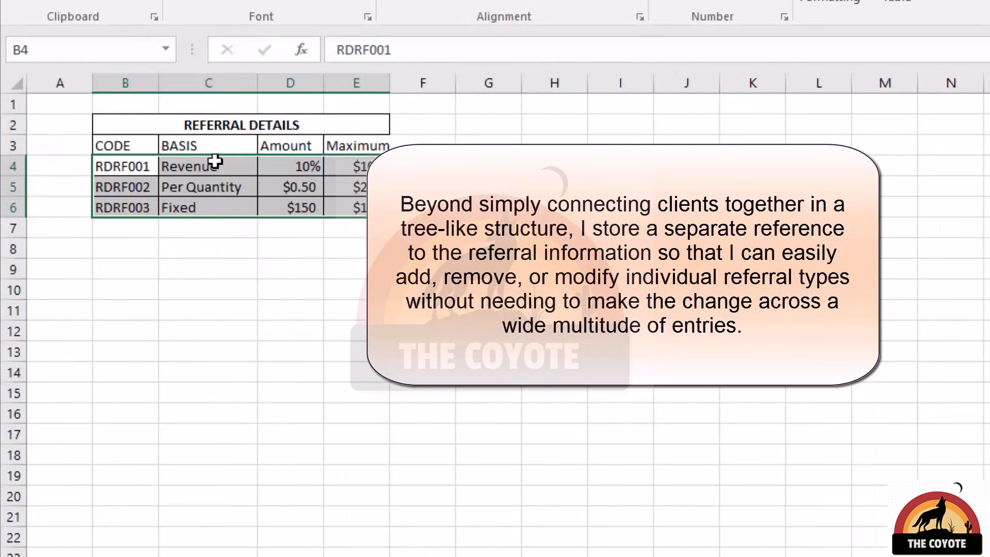
Review the codes and payout terms in the referral details table and the cost columns in the Products table
drag(136, 171, 136, 206)
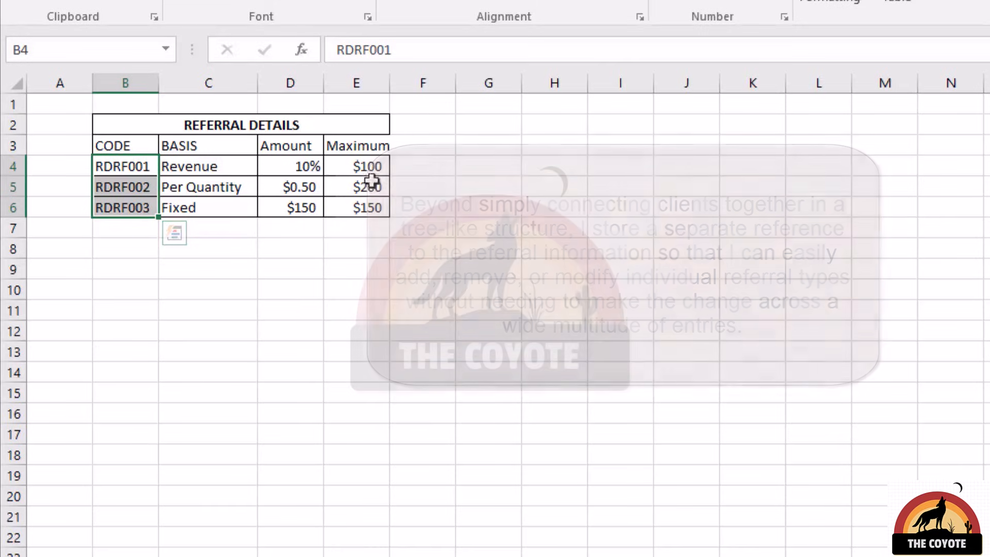
drag(225, 174, 342, 168)
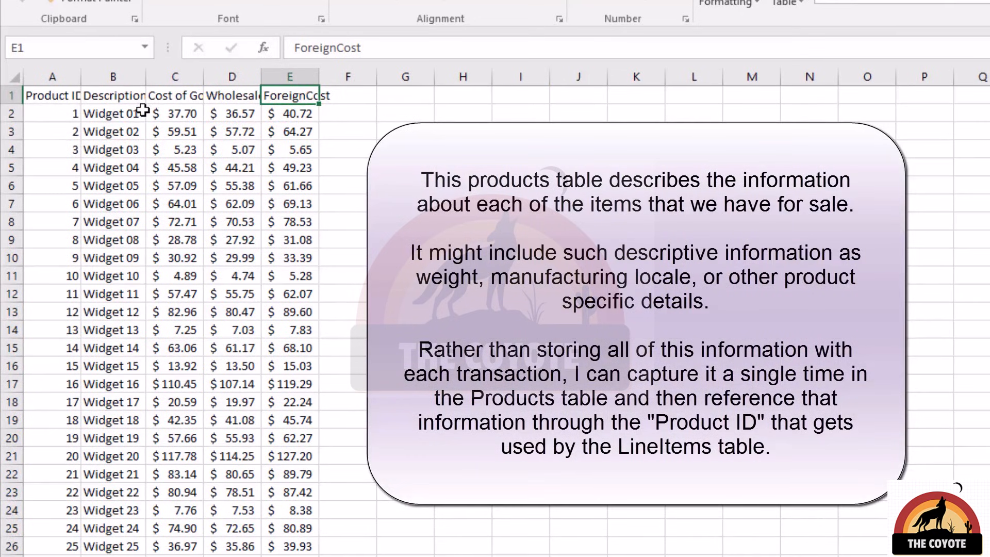
drag(183, 113, 268, 115)
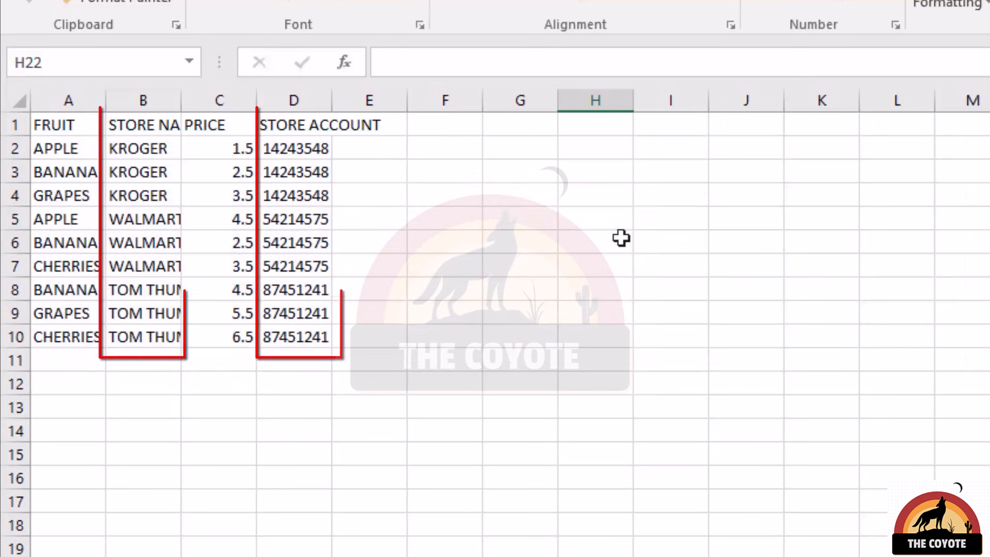
Copy the STORE NAME and STORE ACCOUNT columns of the fruit table into columns J and K, starting at row 1
click(129, 123)
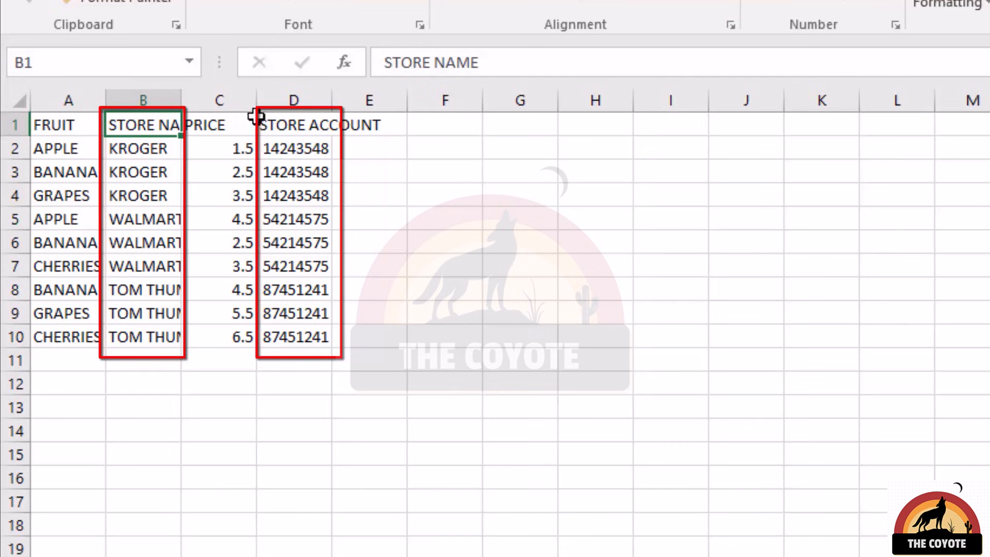
click(271, 122)
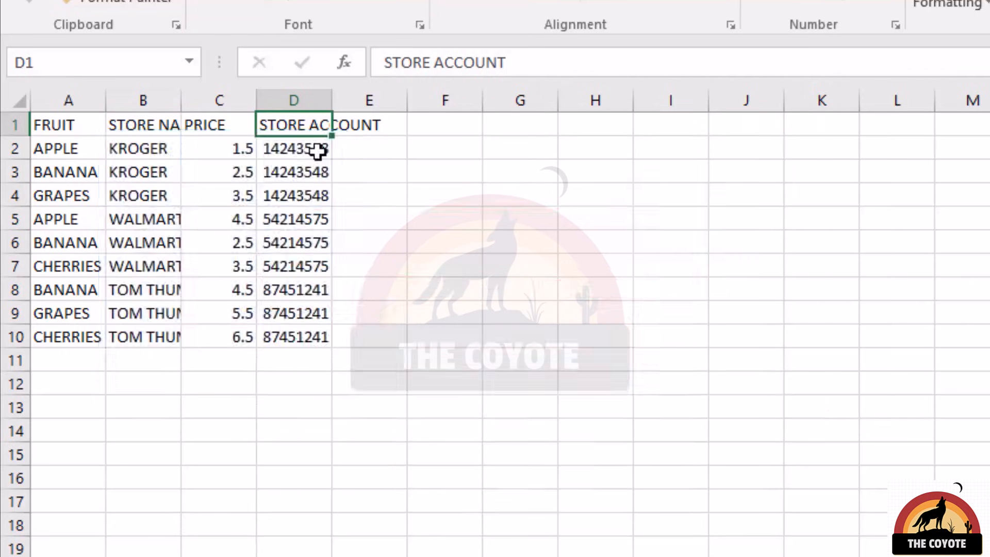
drag(143, 124, 144, 335)
key(ctrl+c)
click(776, 129)
key(ctrl+v)
drag(294, 125, 294, 335)
key(ctrl+c)
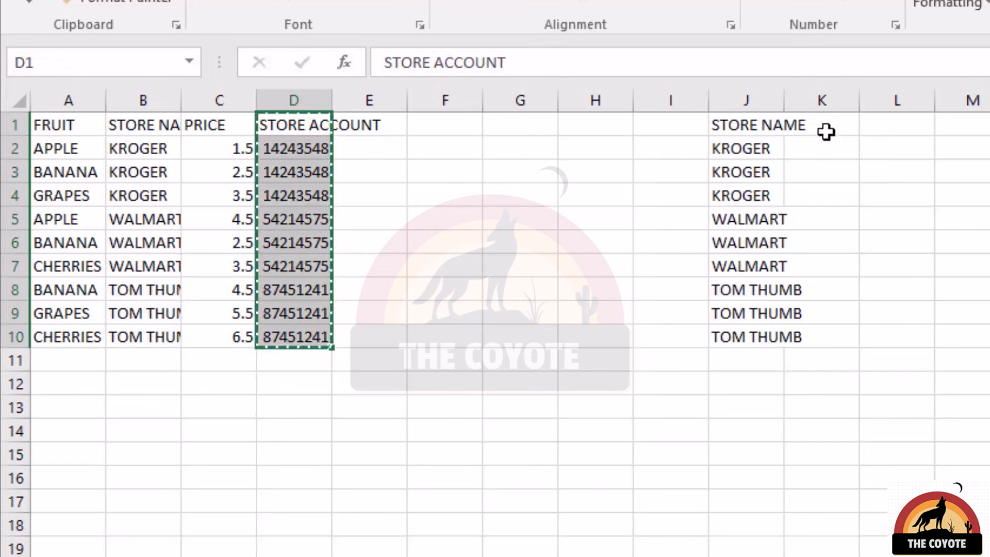
click(822, 125)
key(ctrl+v)
Remove the duplicate rows from the copied store name and account range J1:K10, treating the first row as headers
drag(746, 125, 821, 337)
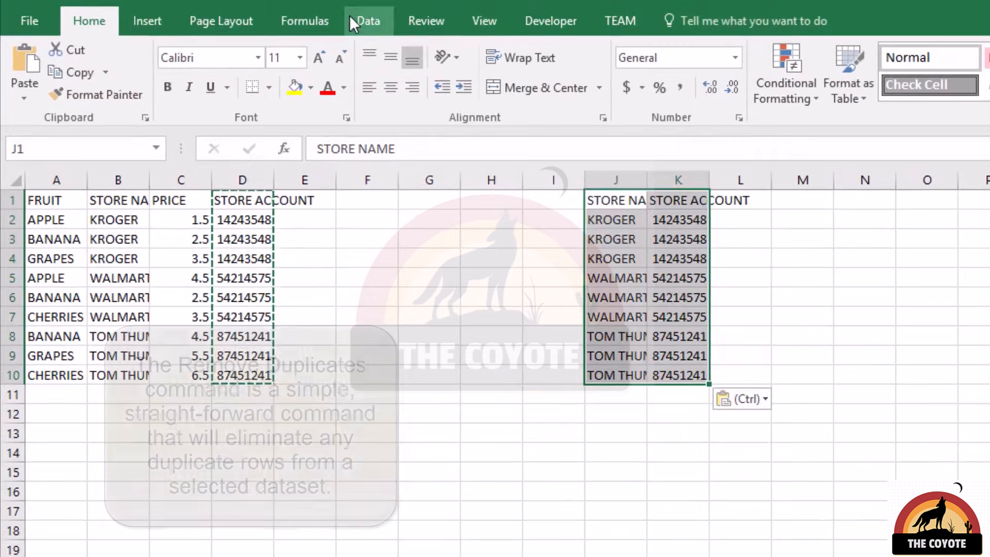
click(350, 18)
click(902, 87)
click(954, 530)
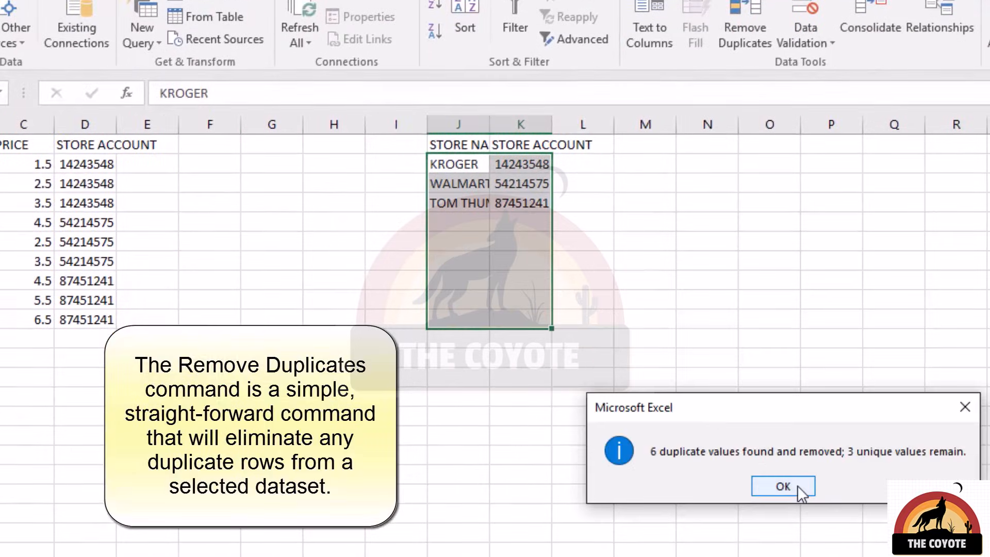
click(782, 486)
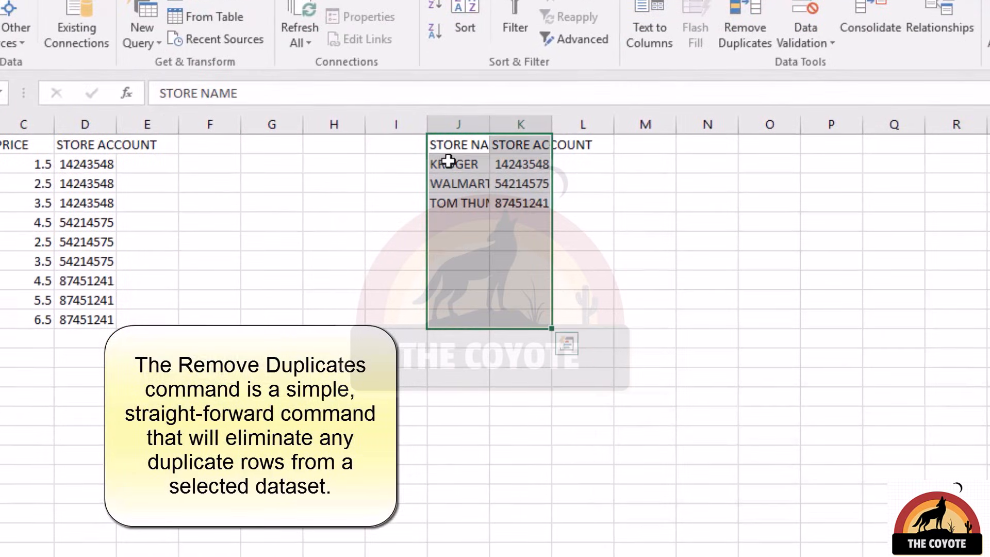
Examine how each store name maps to its account in the deduplicated store table
click(453, 163)
drag(498, 163, 515, 206)
click(546, 163)
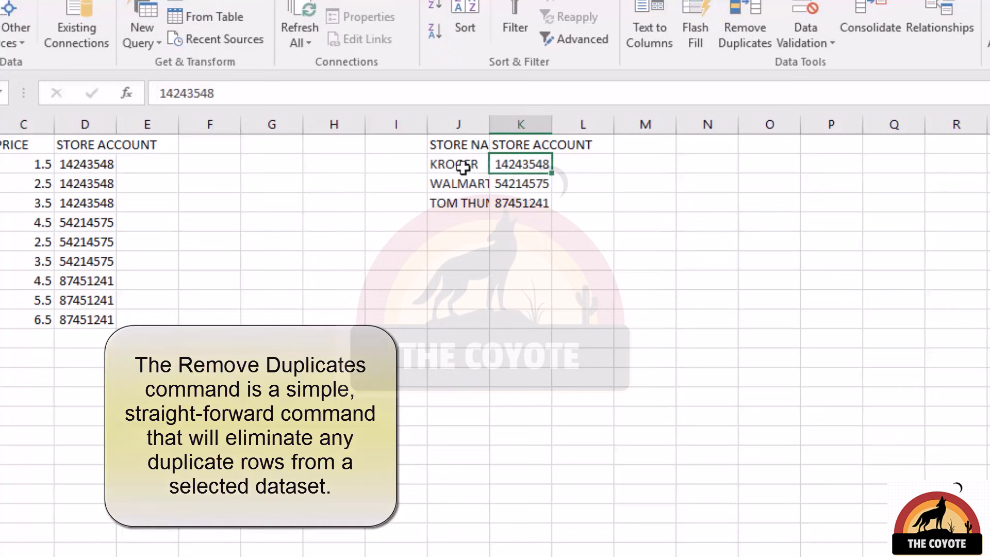
click(463, 166)
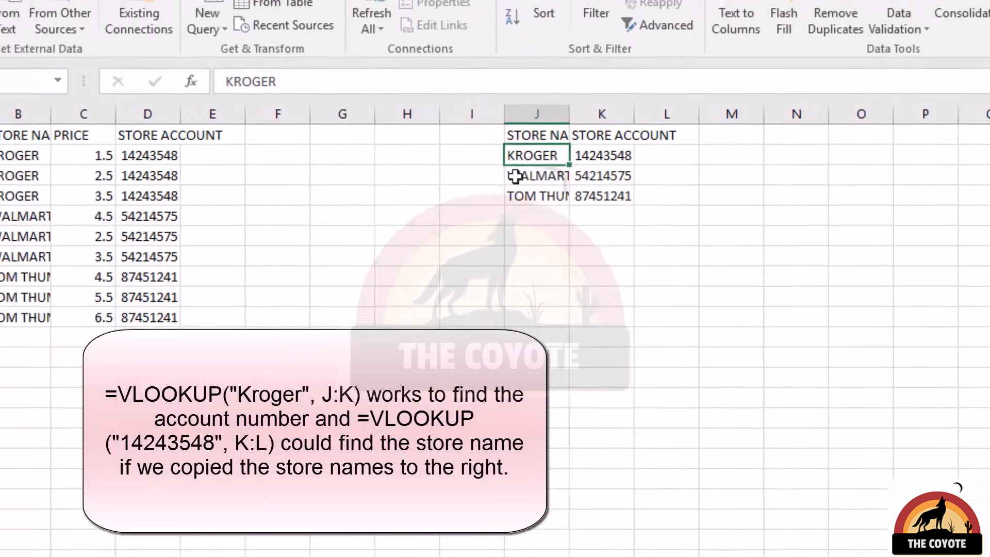
drag(699, 138, 697, 182)
drag(754, 137, 760, 179)
click(682, 132)
drag(682, 132, 680, 172)
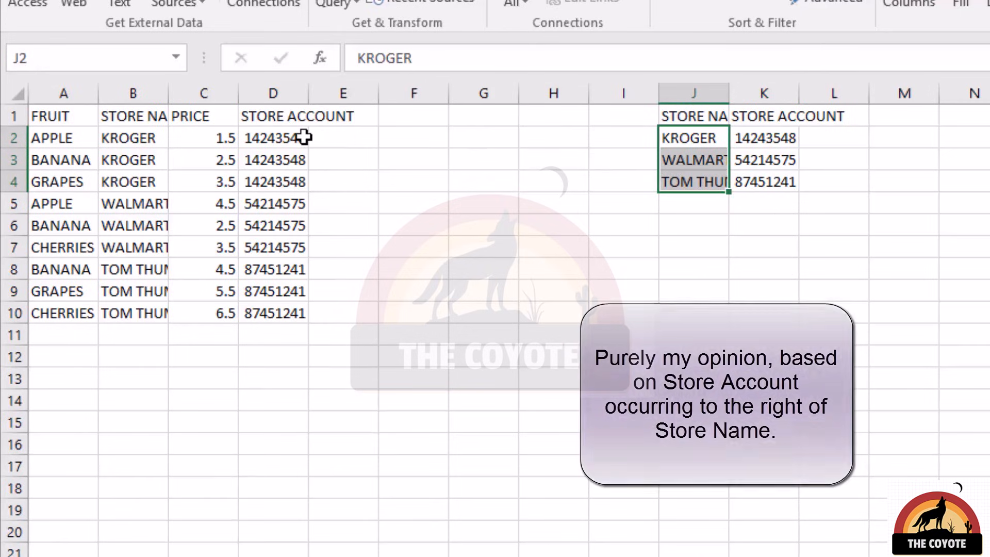
Replace the store accounts in D2:D10 with the lookup formula =VLOOKUP(B2,$J$2:$K$4,2,FALSE), filled through the whole range
drag(298, 137, 294, 316)
text(=vlookup()
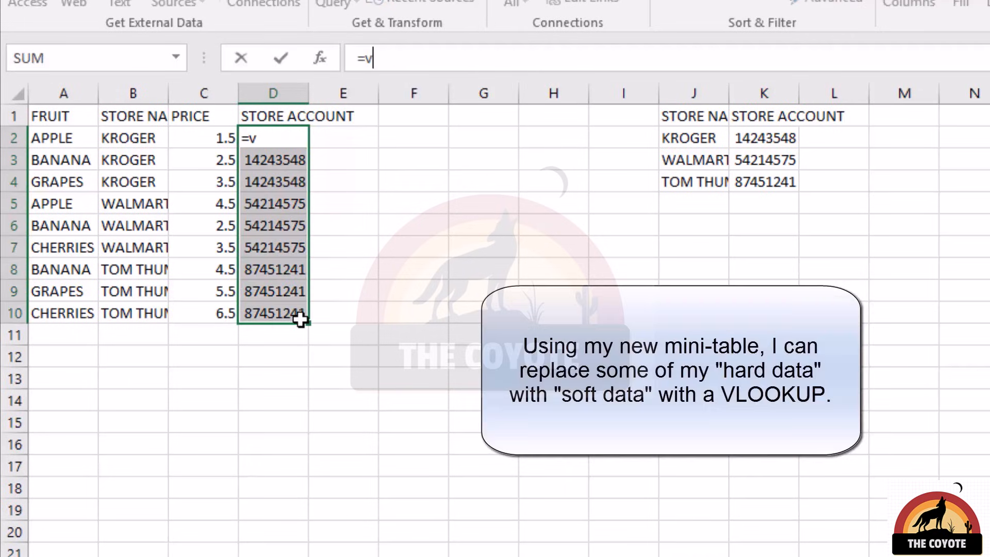
key(Left)
key(Left)
text(,)
key(Right)
key(Right)
key(Right)
key(Right)
key(Right)
key(Right)
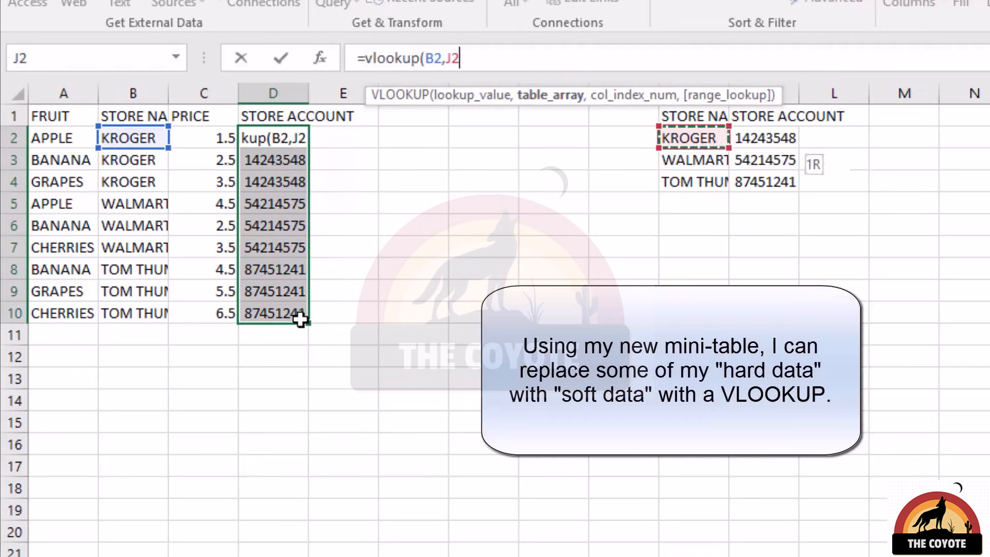
key(shift+Right)
key(shift+Down)
key(shift+Down)
key(F4)
text(,2,FALSE))
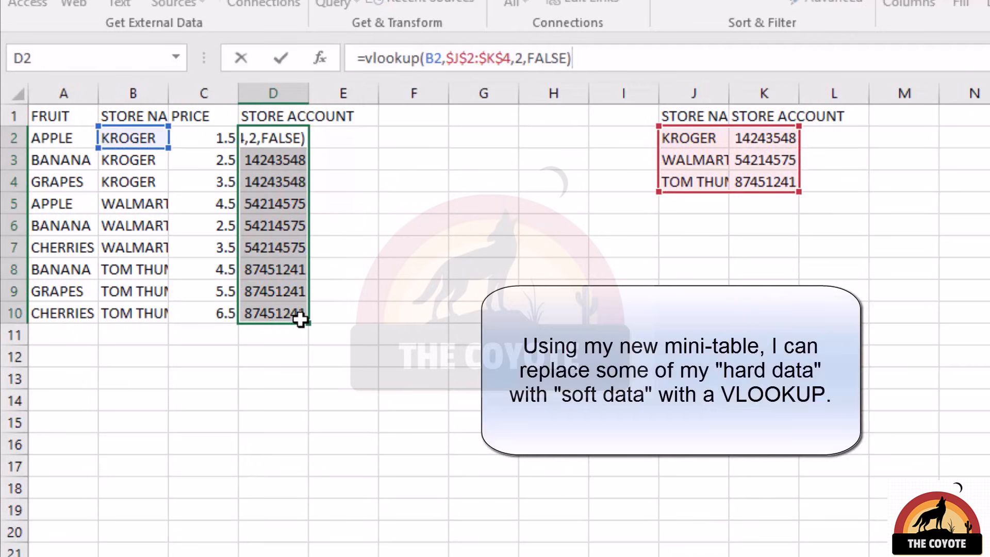
key(ctrl+Return)
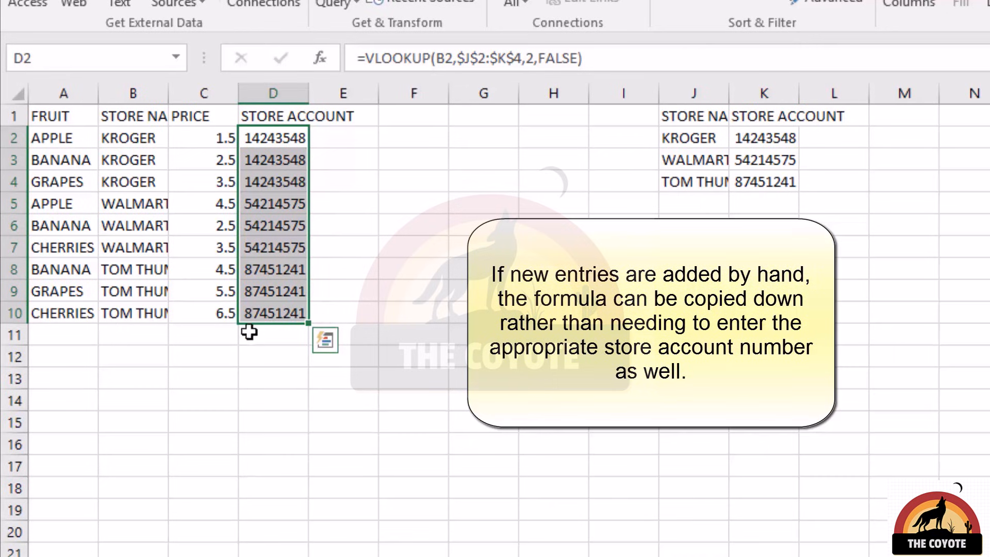
Check a store account lookup formula and compare the stores and prices listed for apples
click(278, 248)
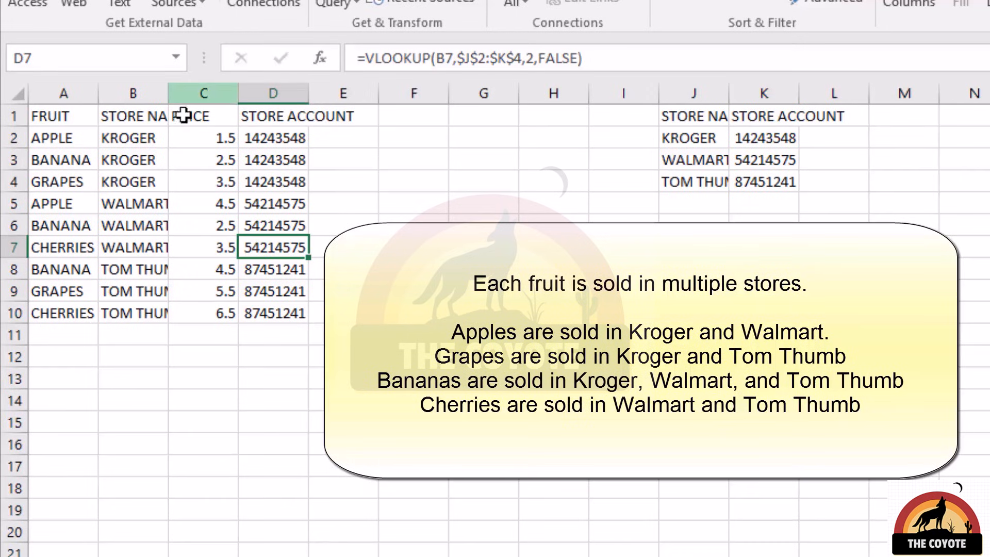
click(66, 137)
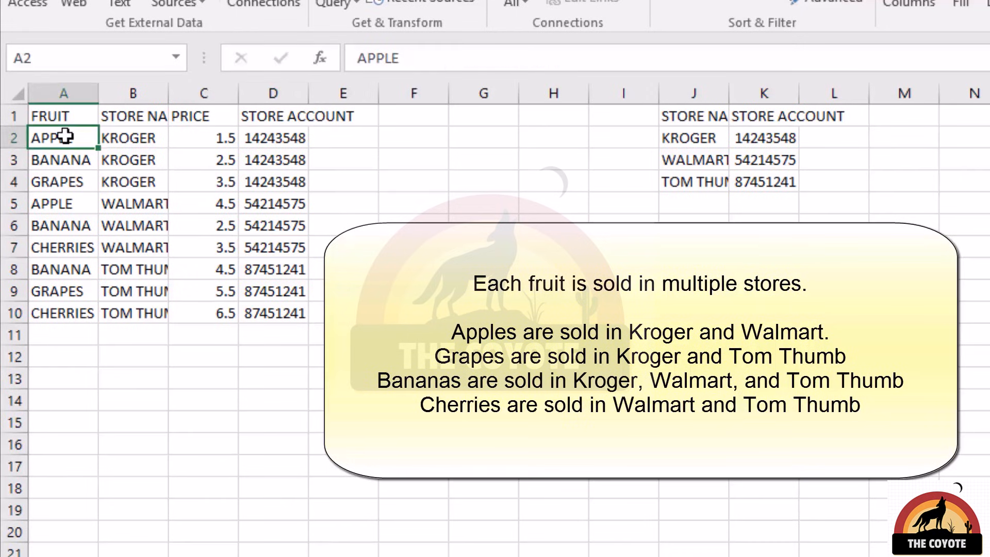
click(106, 138)
click(128, 200)
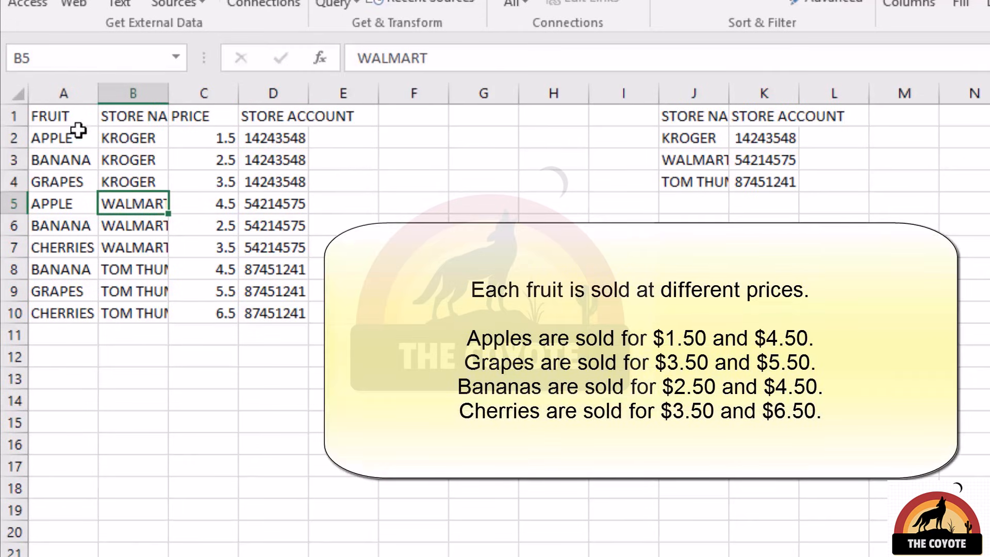
click(61, 137)
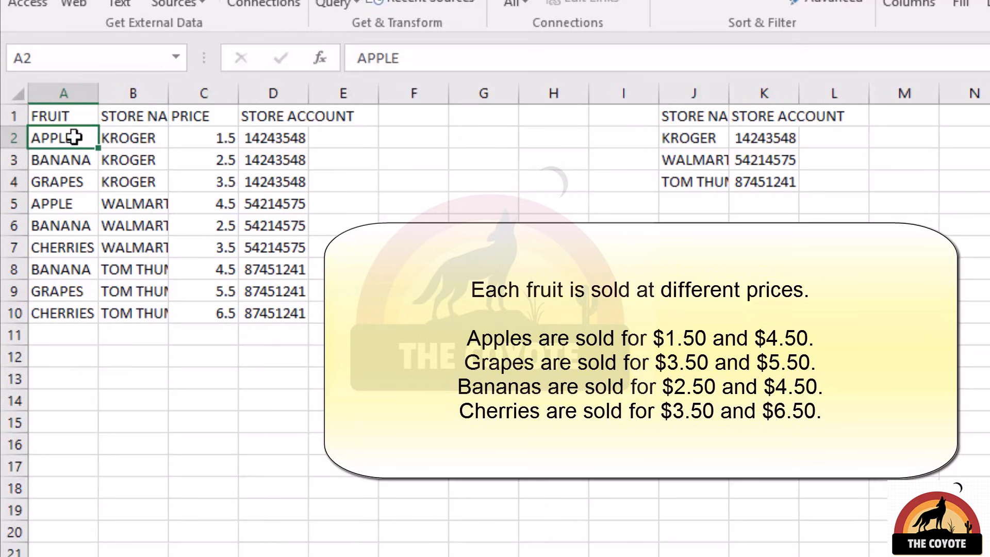
click(211, 144)
click(222, 203)
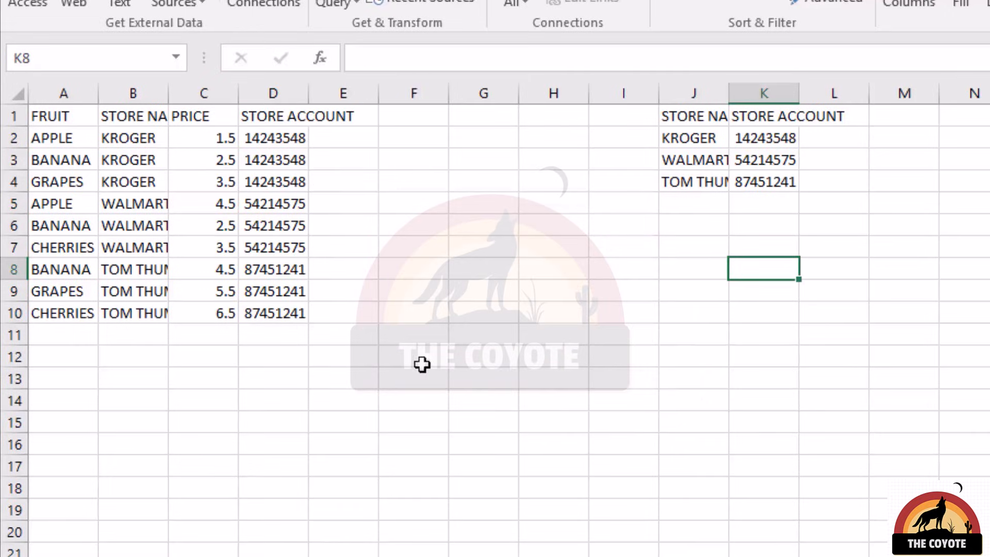
Copy the FRUIT and STORE NAME columns to P1:Q10 and run Remove Duplicates on the copy
drag(57, 116, 155, 313)
key(ctrl+c)
key(ctrl+v)
click(920, 15)
click(701, 508)
click(696, 526)
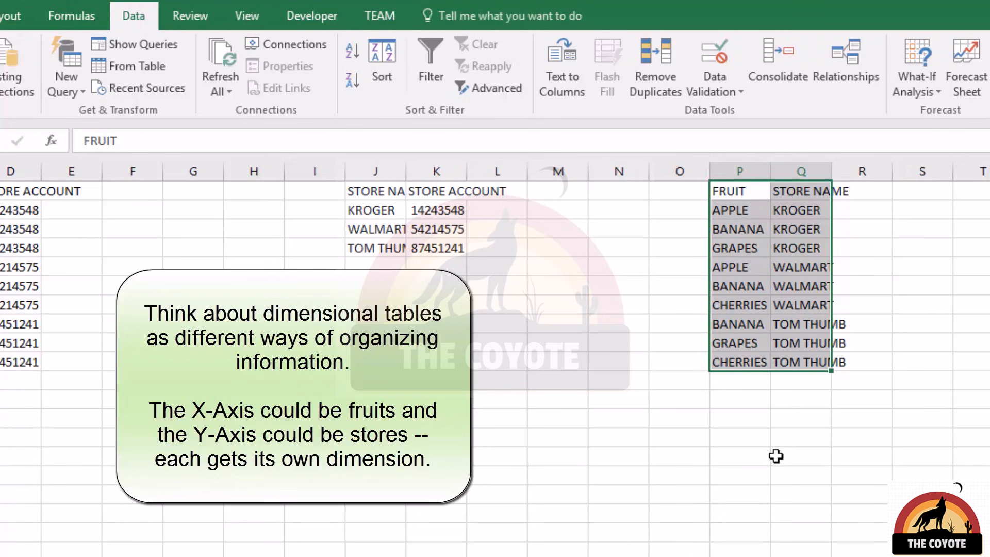
Copy the FRUIT column from P to U1 and remove its duplicate values, treating the first row as a header
drag(739, 193, 733, 364)
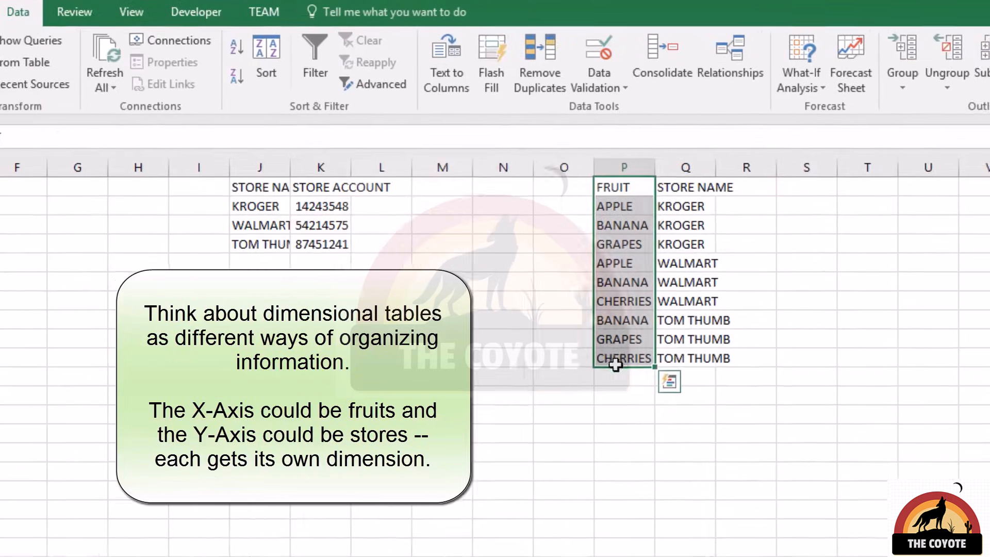
key(ctrl+c)
click(784, 188)
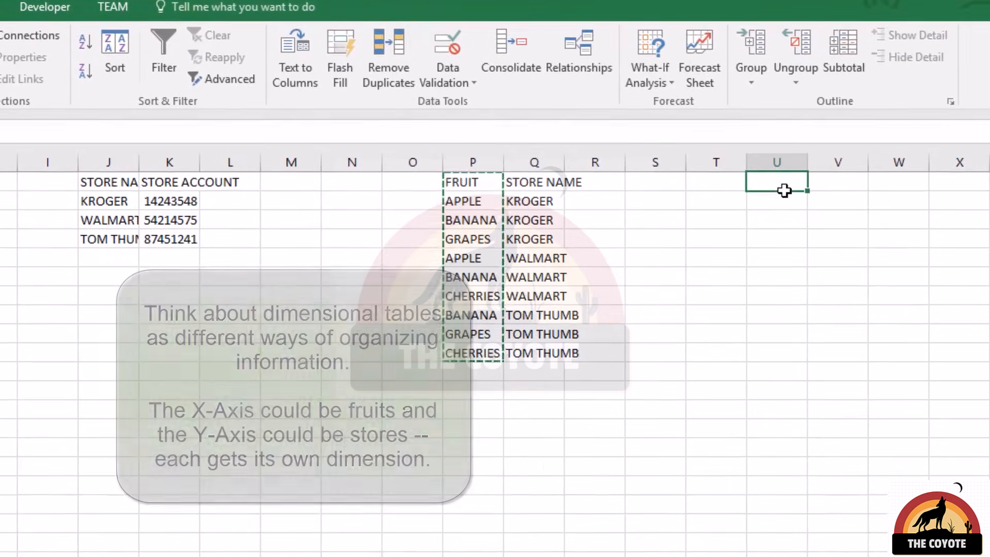
key(ctrl+v)
key(alt+a+m)
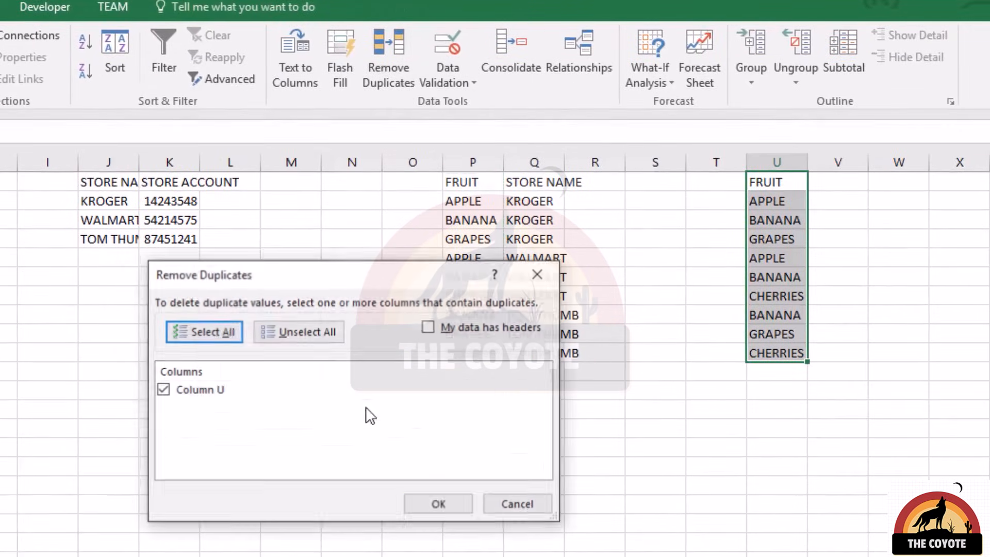
click(427, 328)
click(436, 505)
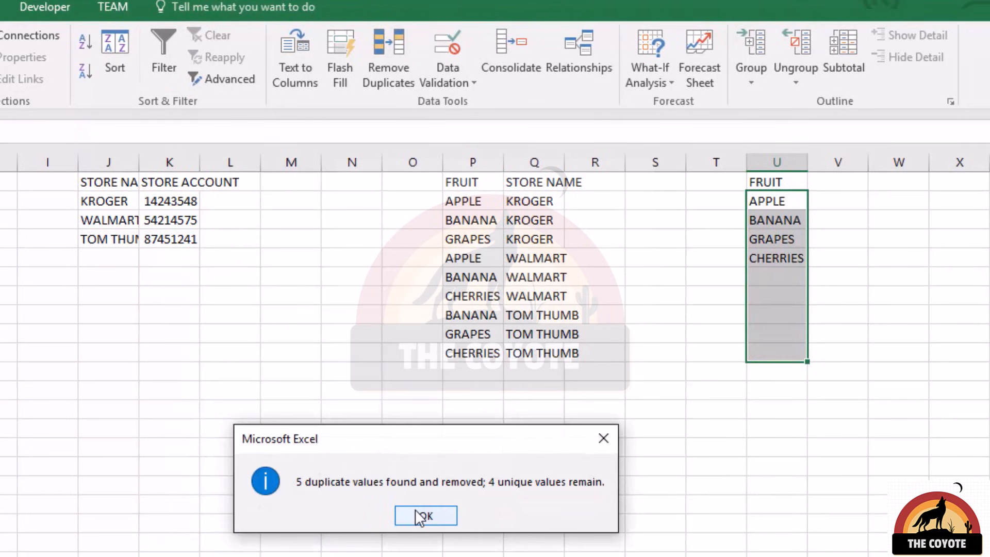
click(426, 515)
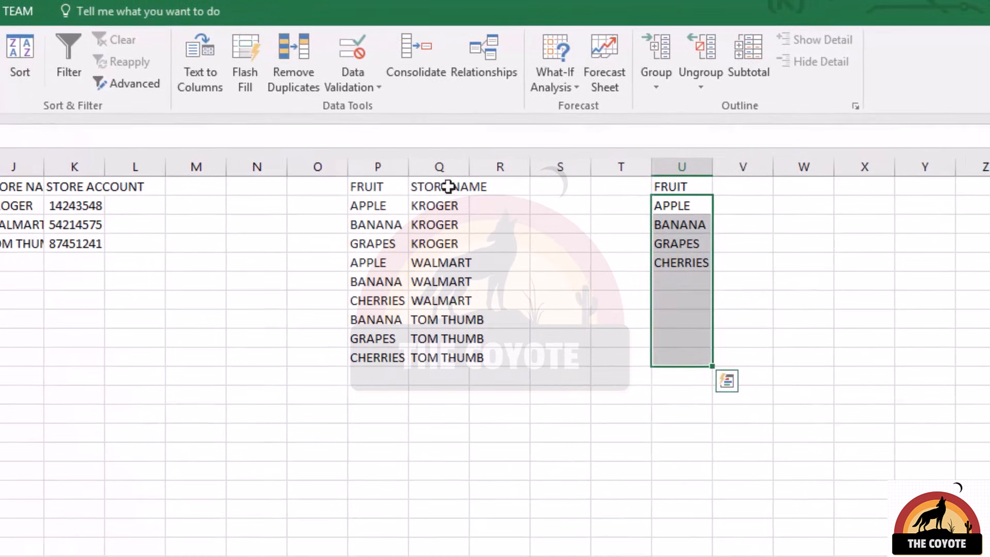
Copy the STORE NAME column from Q to Y1 and remove its duplicate values, treating the first row as a header
click(984, 185)
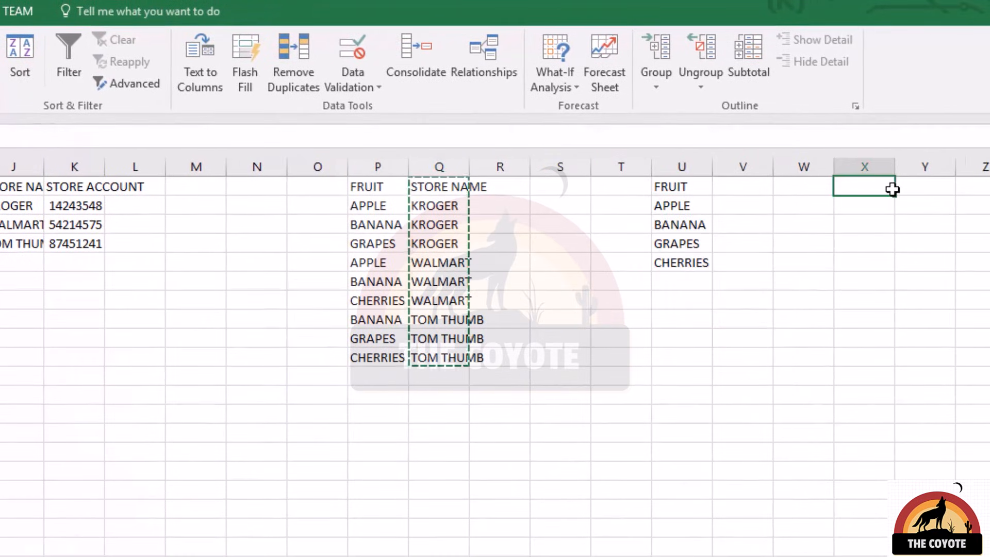
click(896, 189)
key(ctrl+v)
key(alt+a+m)
click(338, 330)
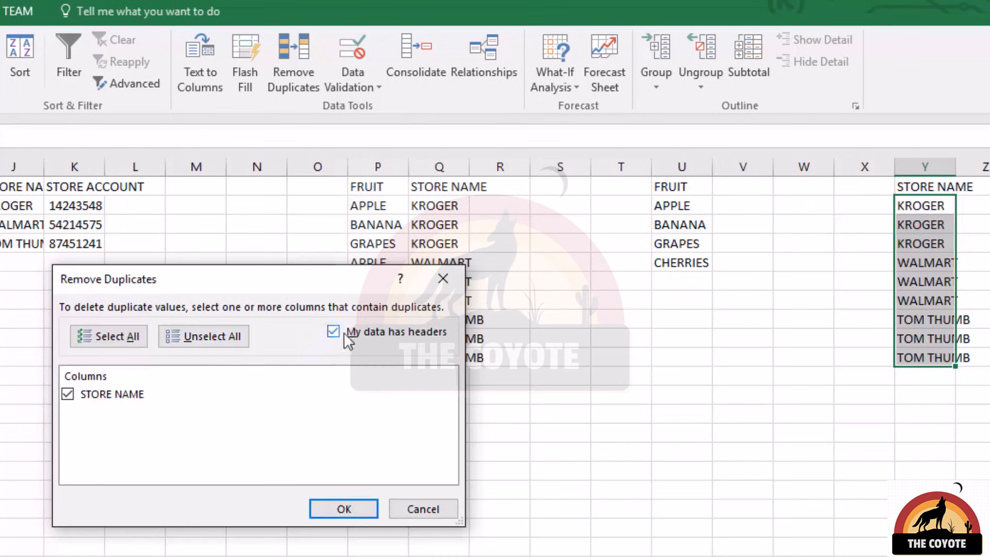
click(343, 511)
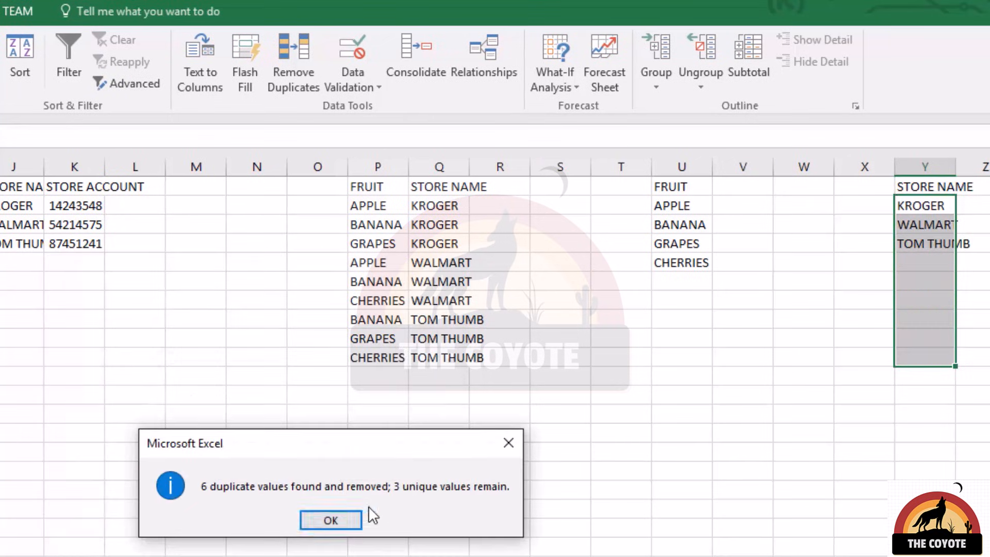
click(330, 519)
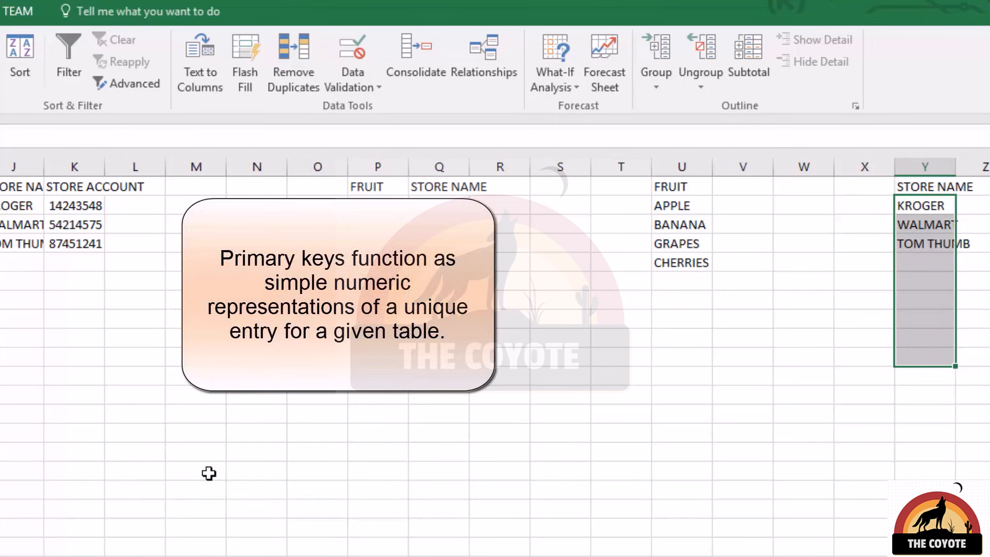
Add an ID column header in T1 beside the unique fruit list
click(635, 183)
text(ID)
key(Return)
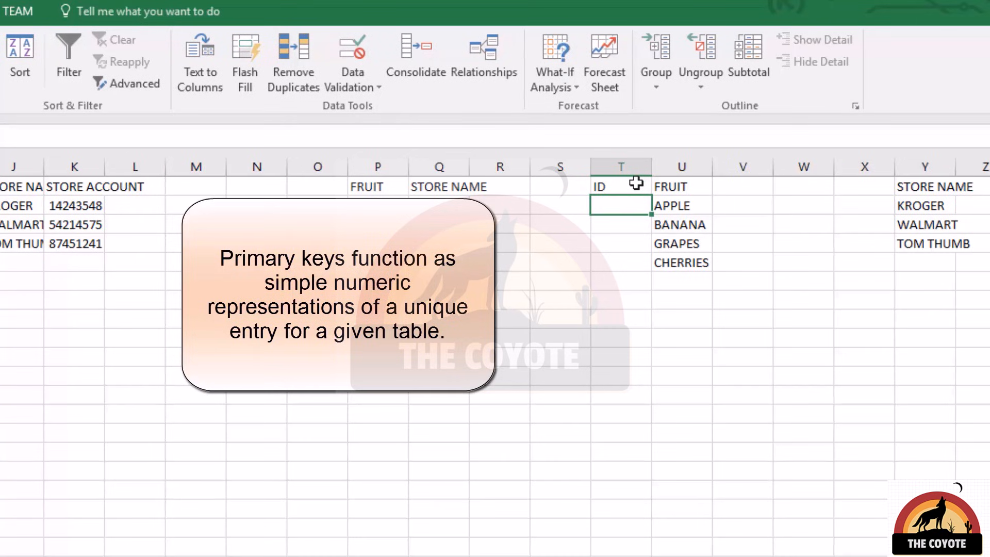
Number the unique fruits in T2:T5, entering 1 in T2 and copying the formula =T2+1 from T3 through T5
text(1)
key(Return)
text(=T2+1)
key(Return)
key(Up)
key(ctrl+c)
key(shift+Down)
key(shift+Down)
key(ctrl+v)
Copy the first three fruit IDs from T2:T4 to X2:X4 beside the unique store names and add an ID header in X1
key(ctrl+Up)
key(Down)
key(shift+Down)
key(shift+Down)
key(ctrl+c)
key(ctrl+Right)
key(ctrl+Right)
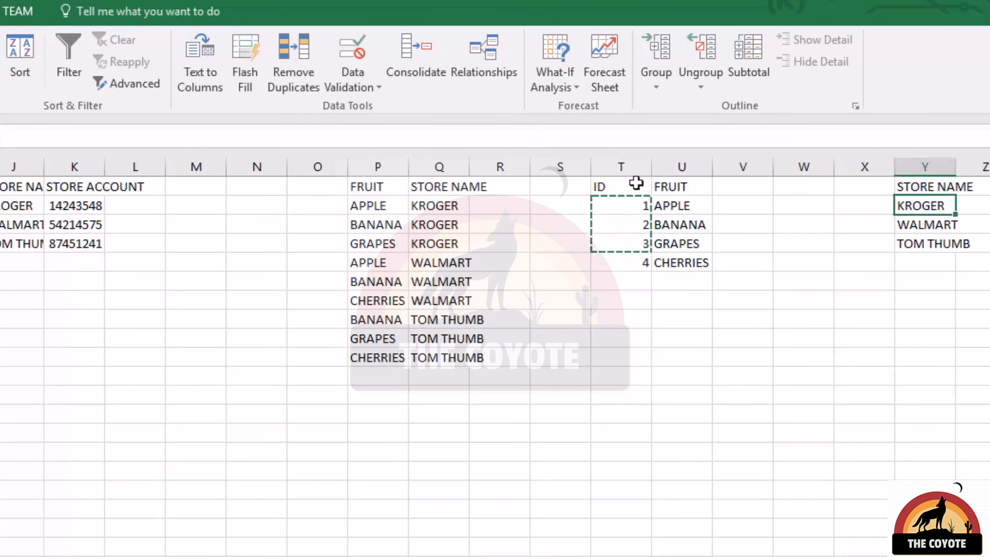
key(Left)
key(ctrl+v)
key(Up)
text(ID)
key(Return)
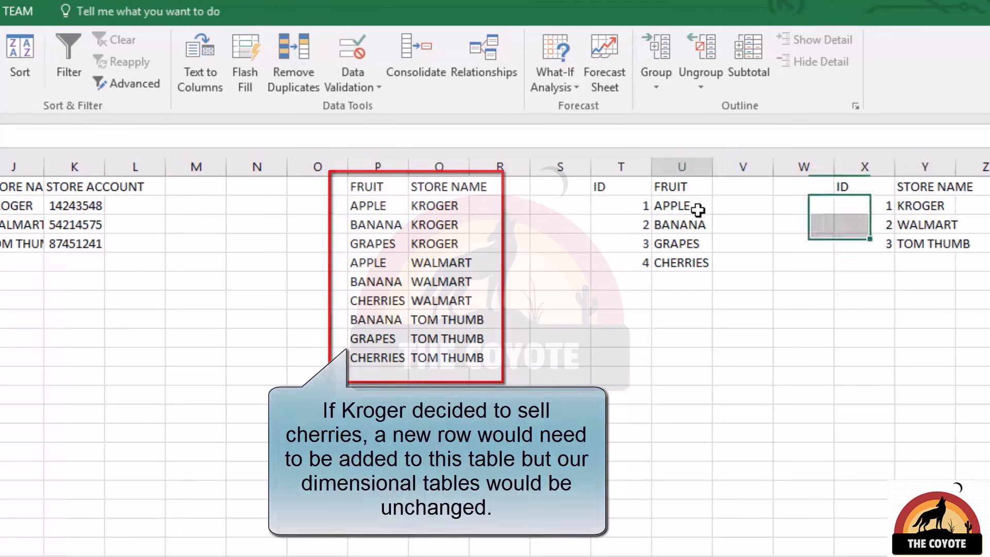
drag(703, 208, 703, 263)
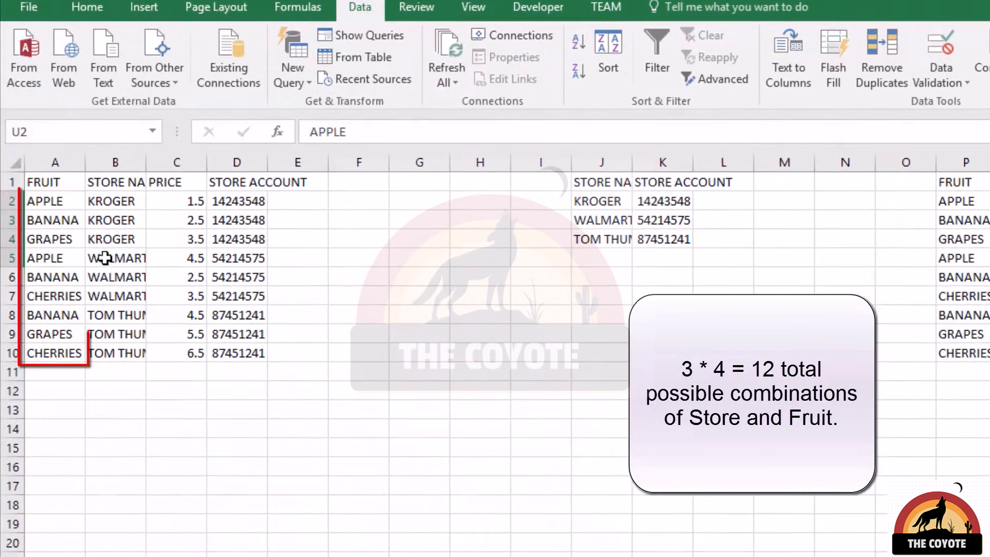
drag(75, 200, 60, 350)
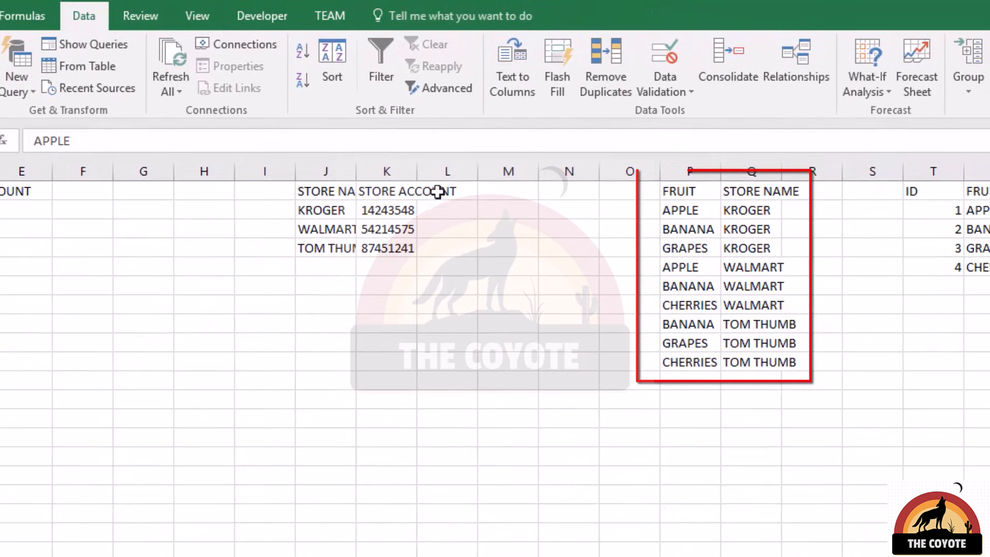
drag(681, 210, 742, 362)
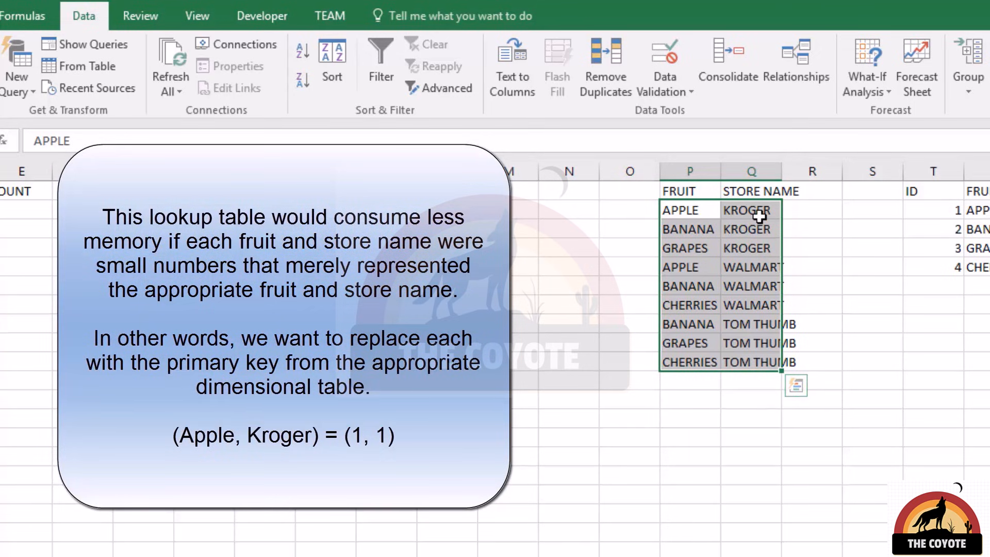
Replace the store names in Q2:Q10 with their IDs: 1 for KROGER, 2 for WALMART and 3 for TOM THUMB
drag(758, 215, 772, 352)
text(1)
key(ctrl+Return)
text(2)
key(ctrl+Return)
text(3)
key(ctrl+Return)
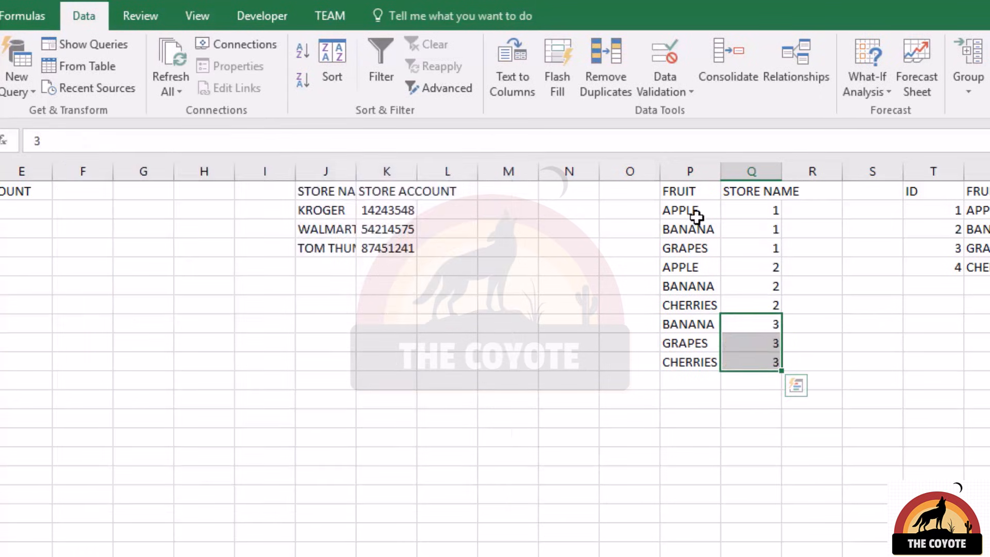
drag(695, 216, 701, 362)
drag(937, 210, 942, 267)
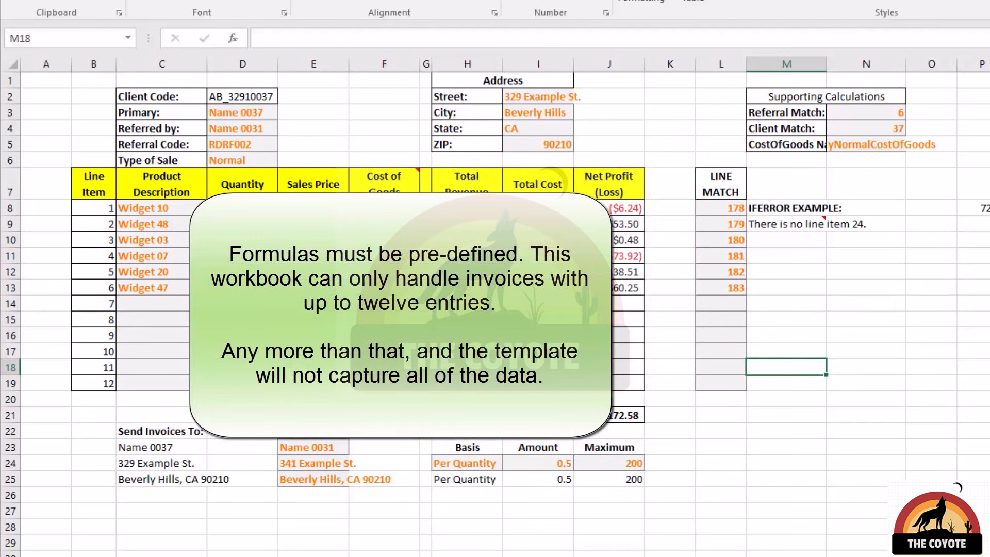
drag(105, 208, 111, 386)
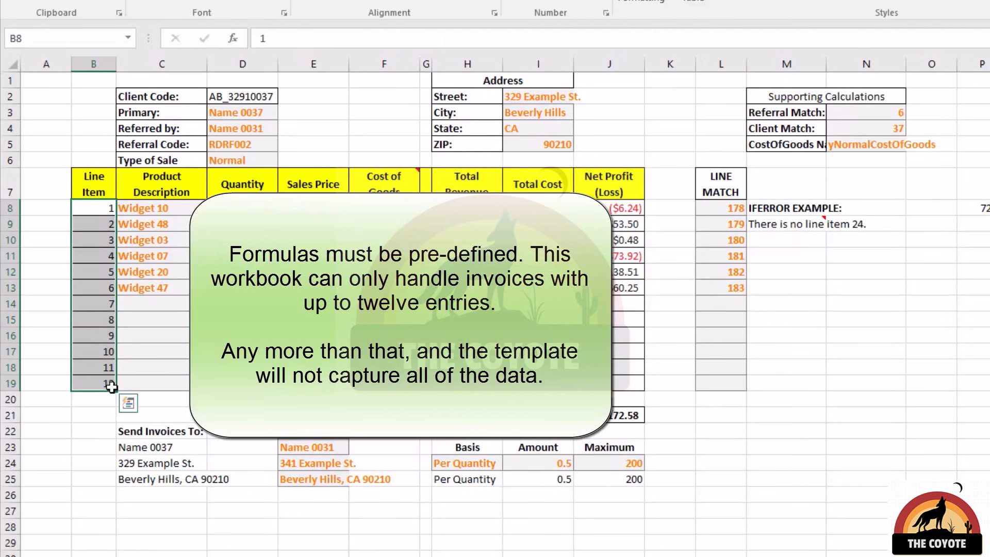